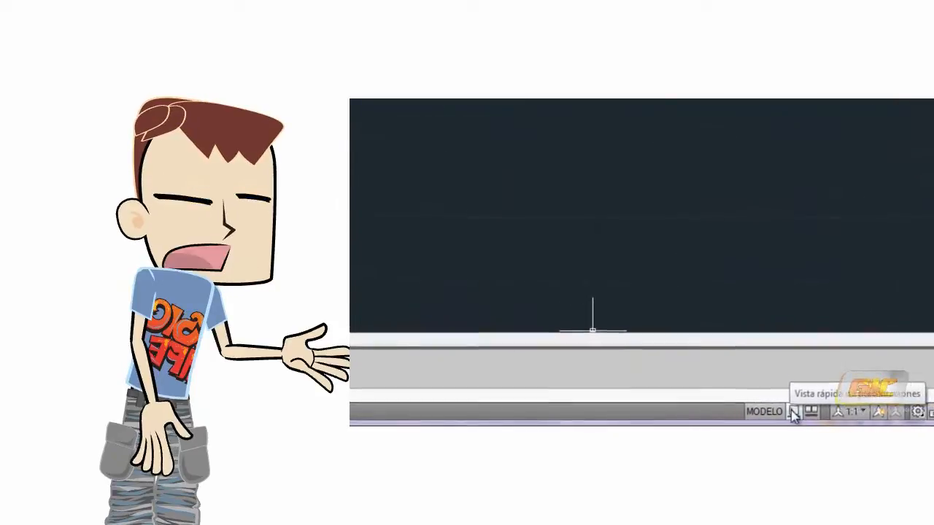
- Preview the model space and layouts as quick view thumbnails, and switch between the Presentación1 and Presentación2 layouts
left_click(793, 413)
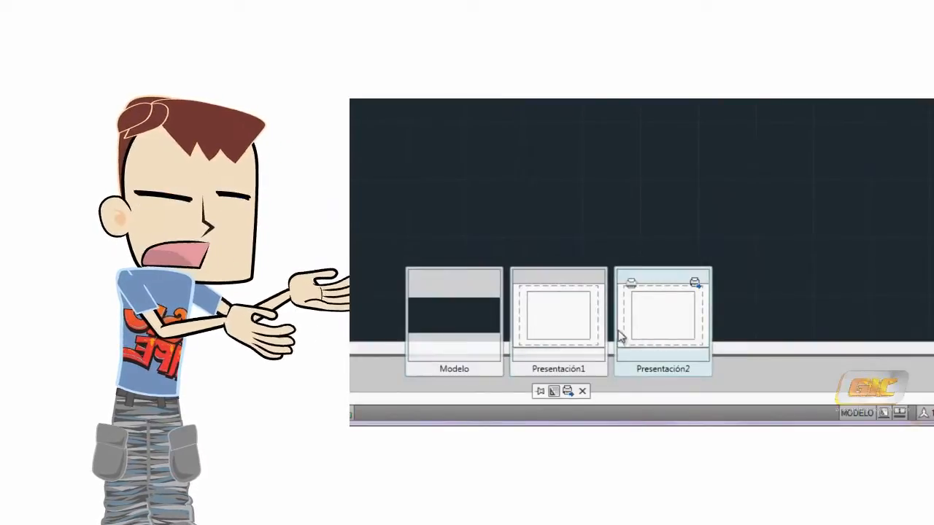
left_click(687, 387)
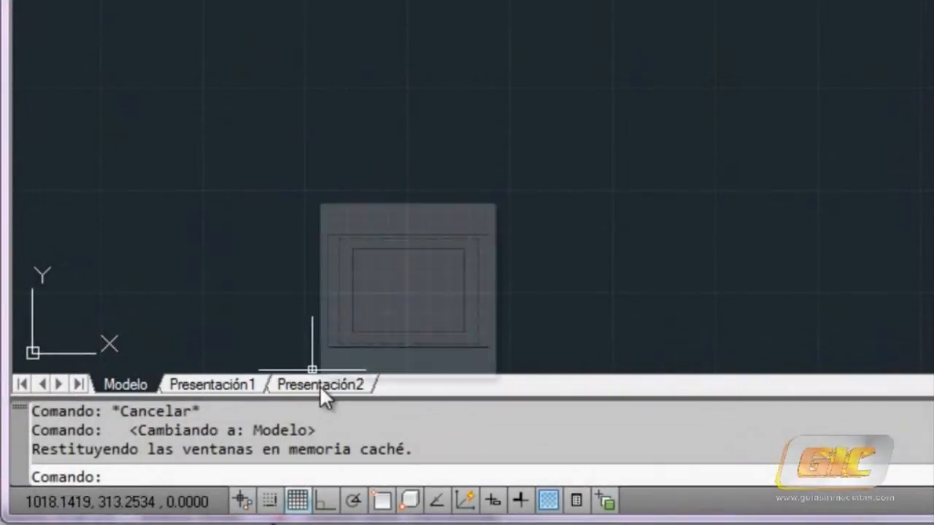
left_click(206, 383)
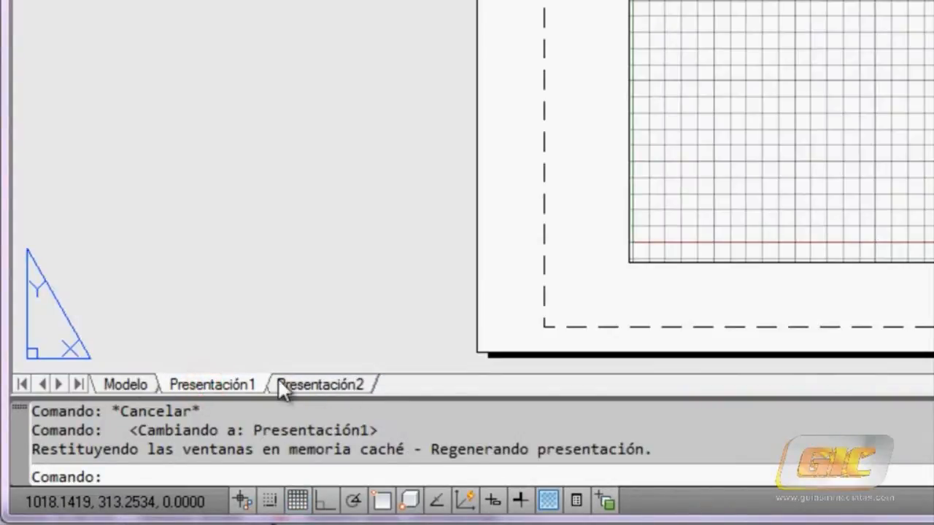
left_click(311, 383)
left_click(217, 384)
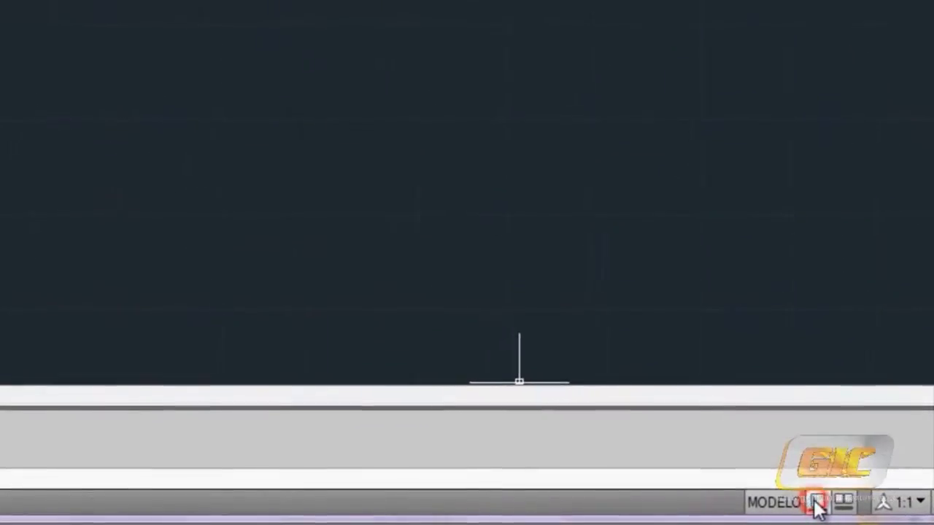
left_click(744, 502)
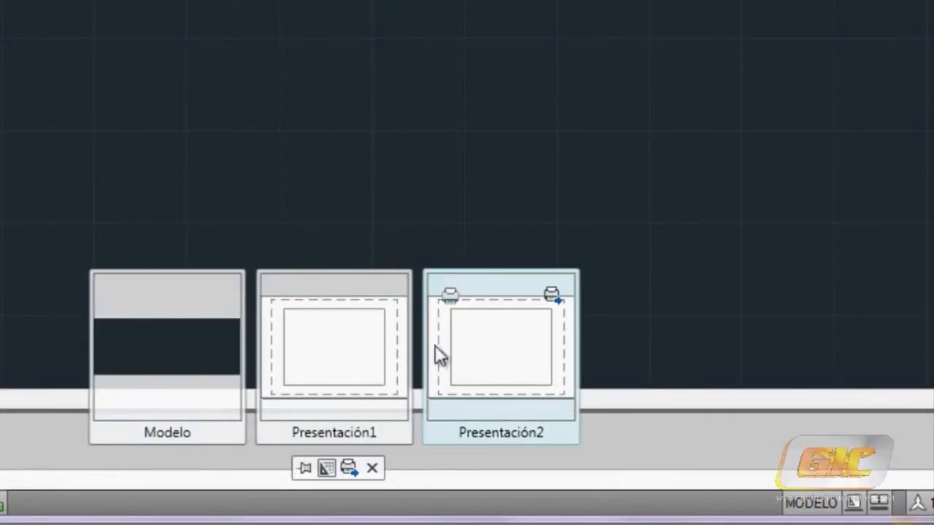
left_click(542, 464)
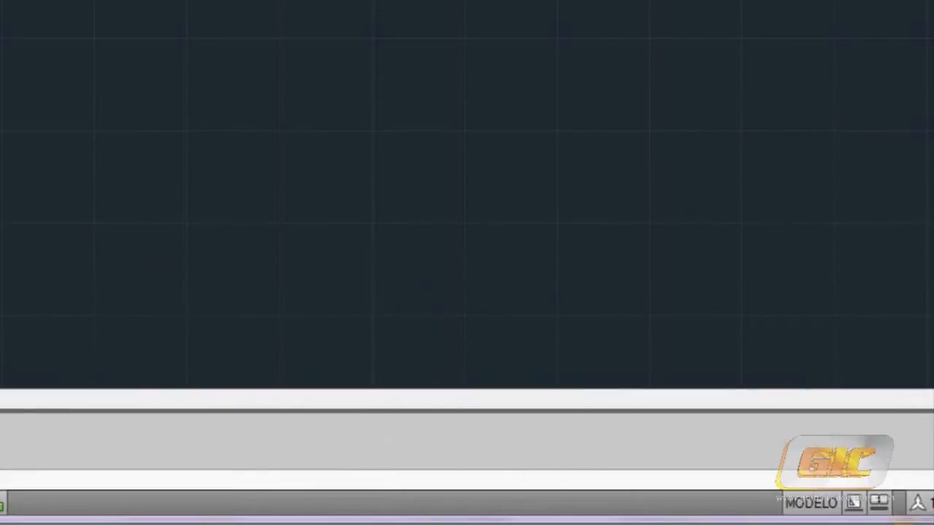
- Switch to the 3dbiplano.dwg drawing and view its model space, then return to its Presentación1 layout
mouse_move(22, 523)
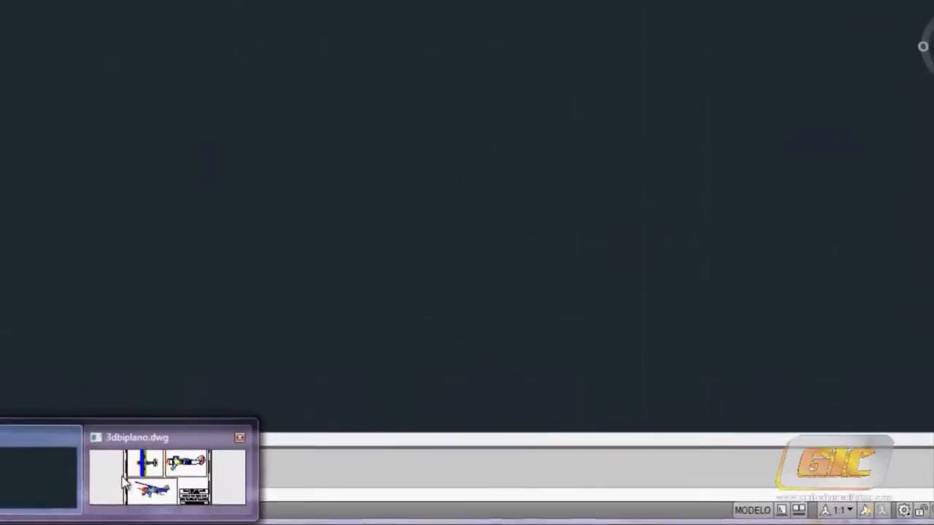
left_click(124, 485)
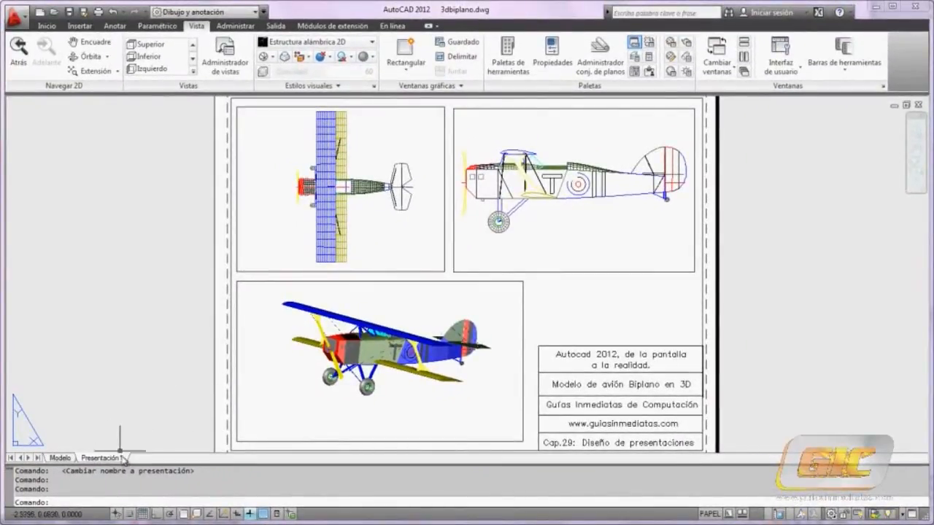
left_click(71, 463)
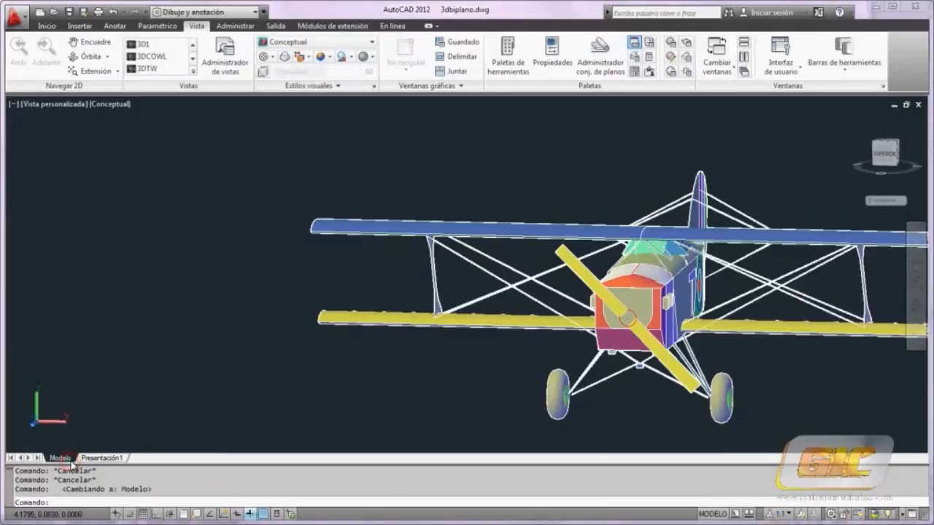
left_click(102, 458)
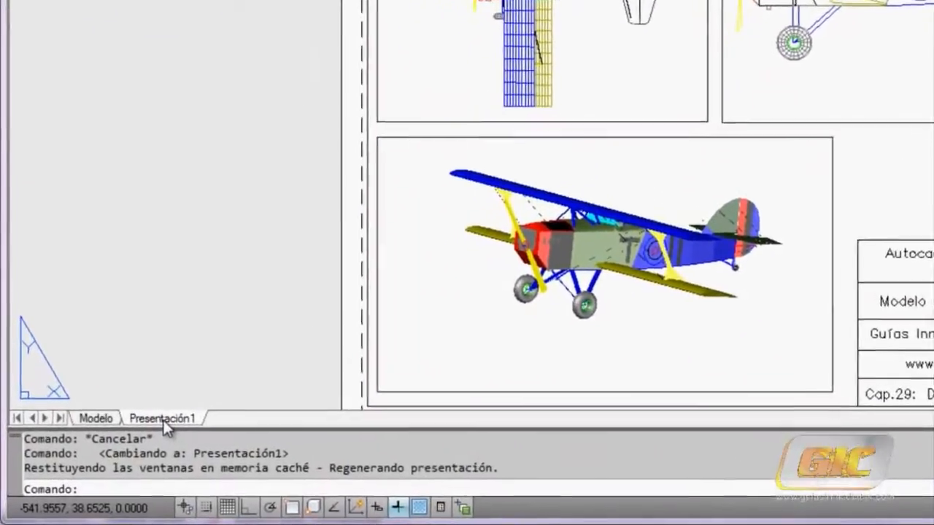
- Add a new layout to the biplane drawing and activate it, accepting the regeneration
right_click(218, 411)
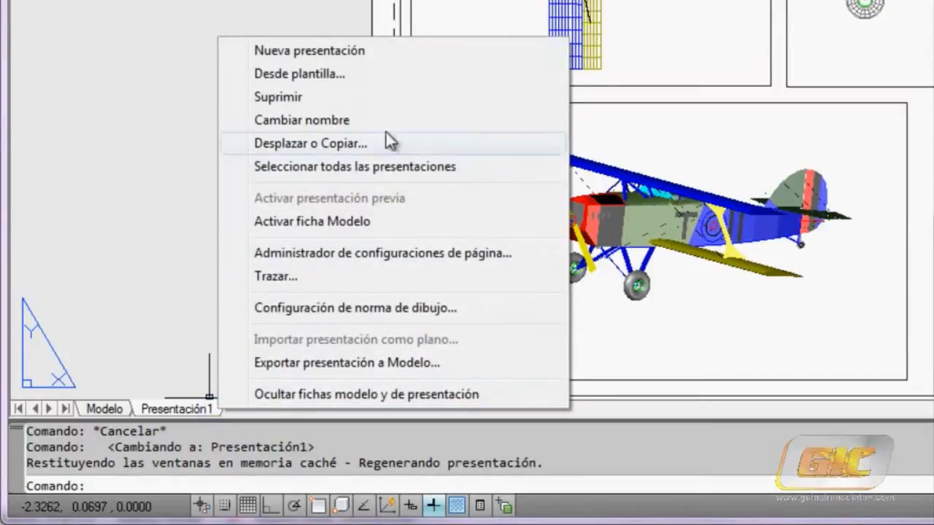
left_click(377, 55)
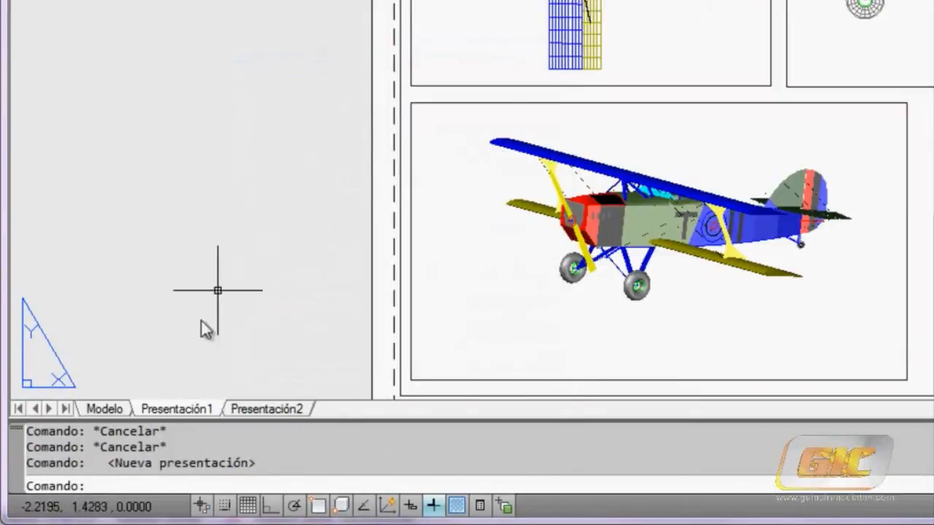
left_click(290, 409)
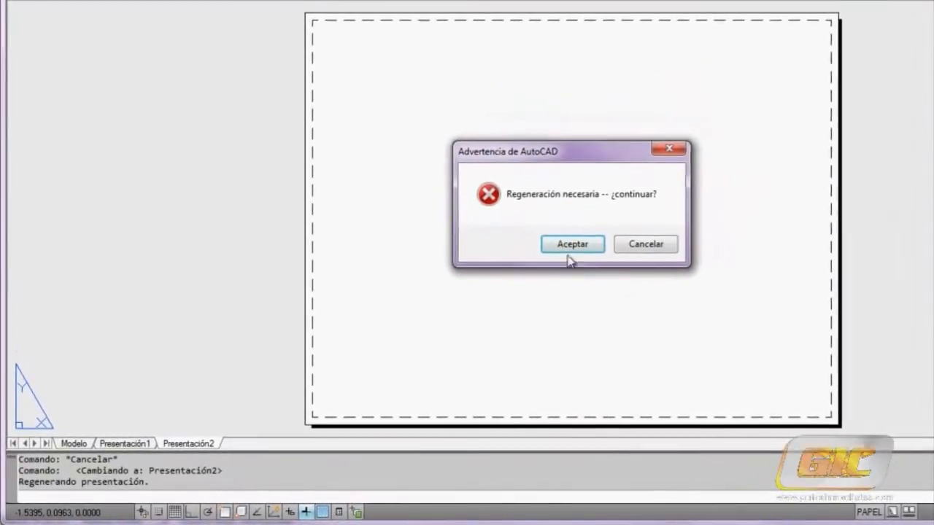
left_click(565, 244)
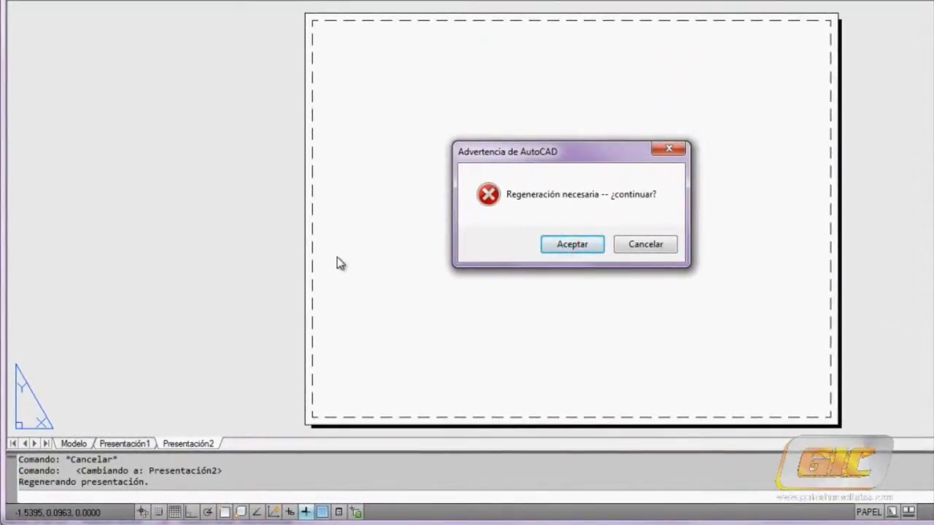
left_click(558, 246)
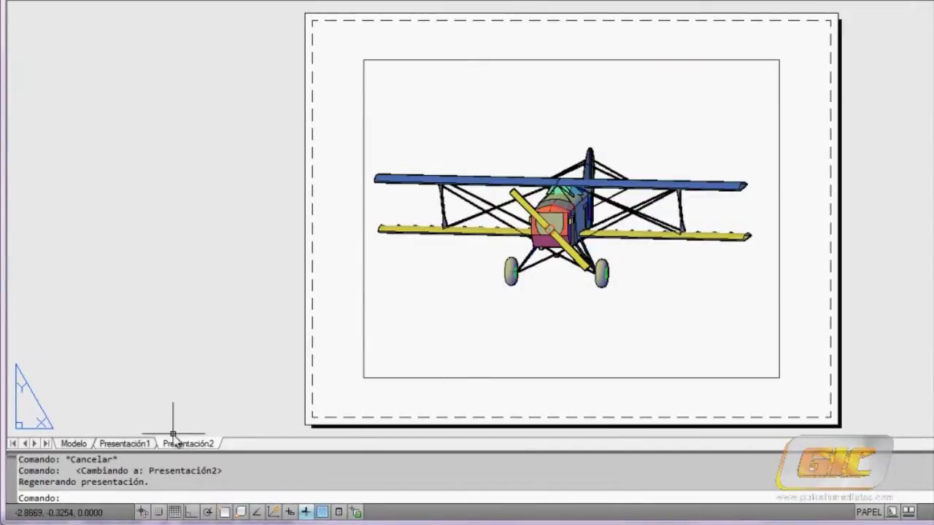
- Create another new layout from Presentación2 and activate it, allowing the drawing to regenerate
right_click(202, 445)
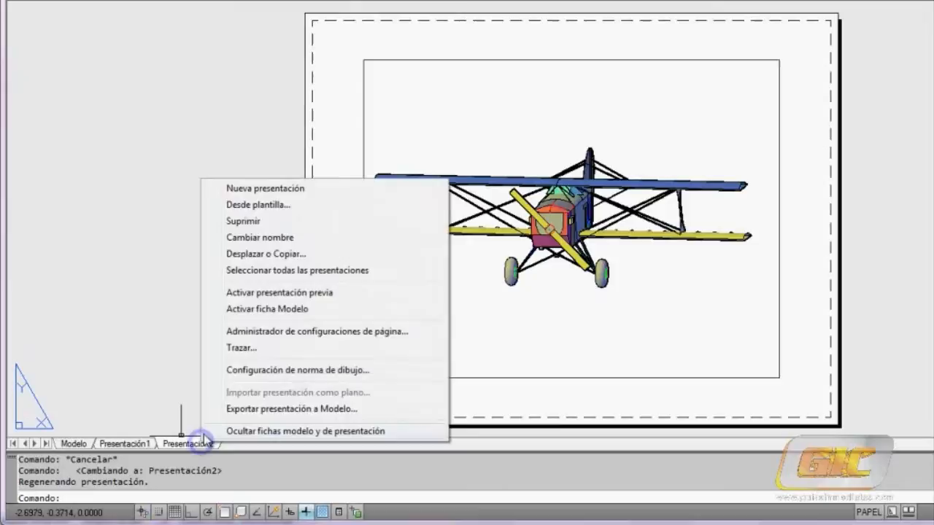
left_click(250, 185)
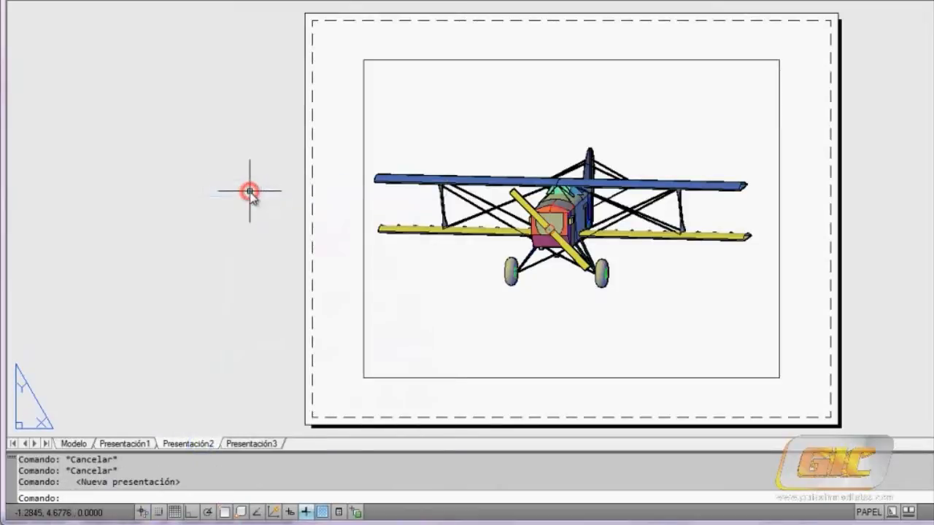
left_click(259, 443)
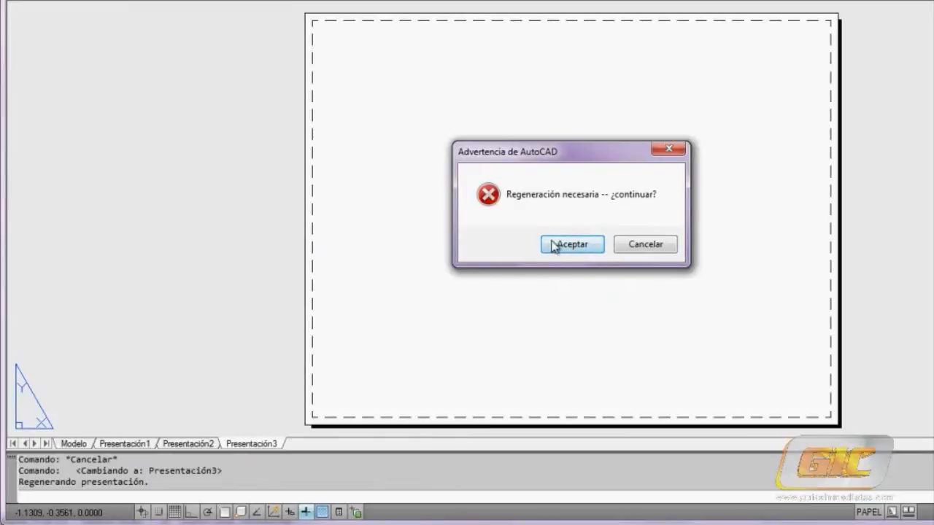
left_click(556, 245)
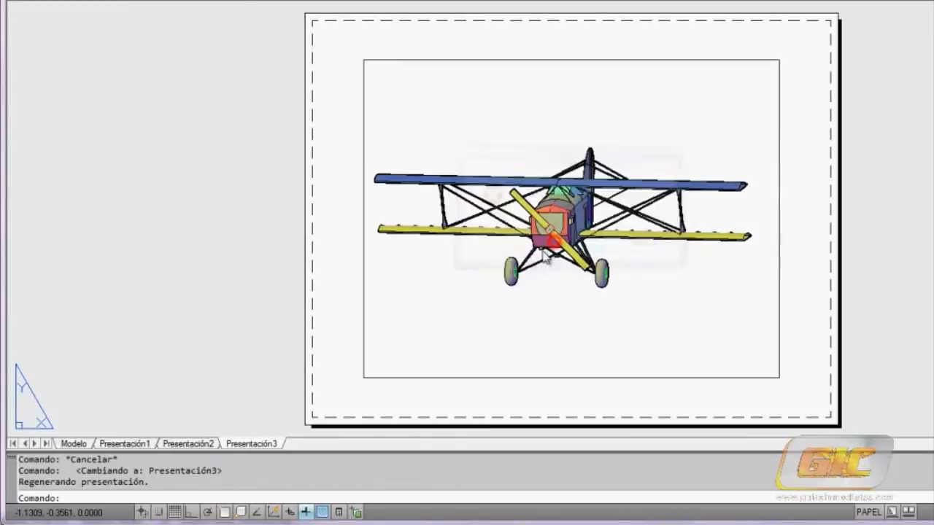
- Rename the Presentación3 layout as Vista-Posterior
right_click(250, 447)
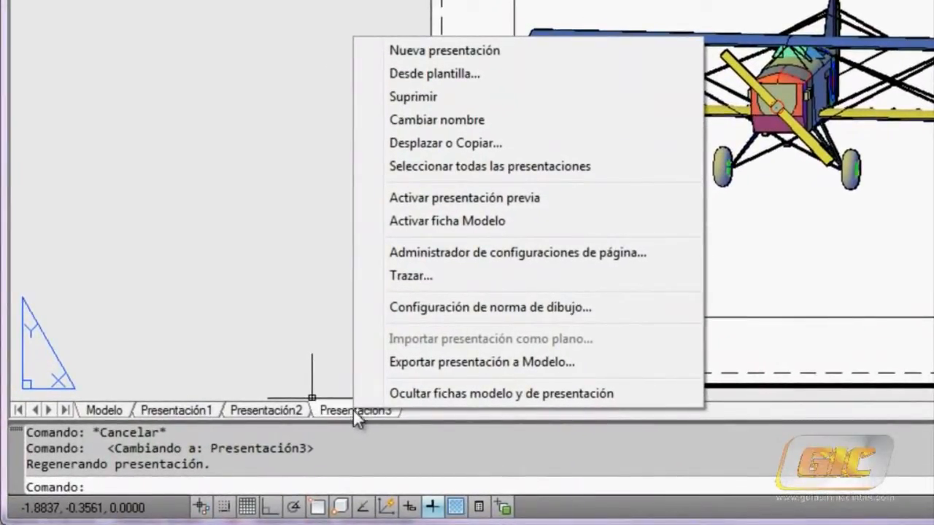
left_click(465, 122)
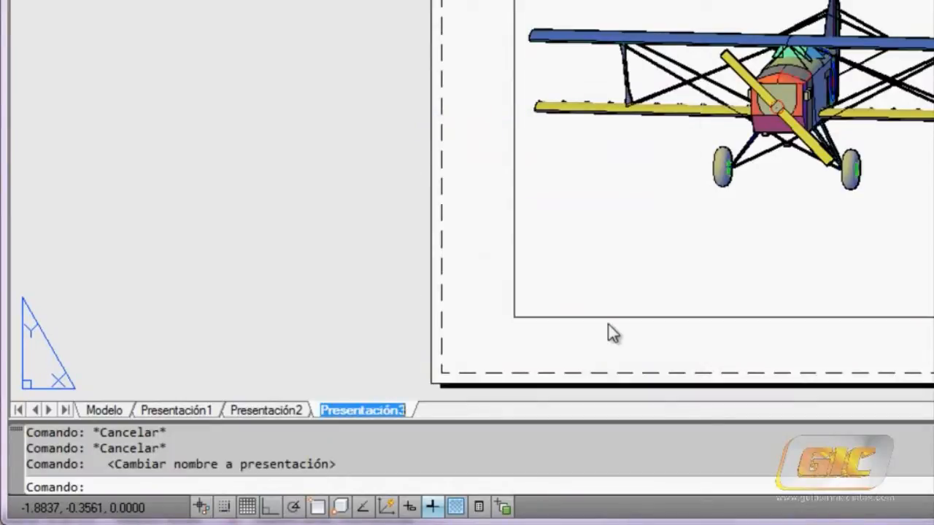
type("Vista-Posterior")
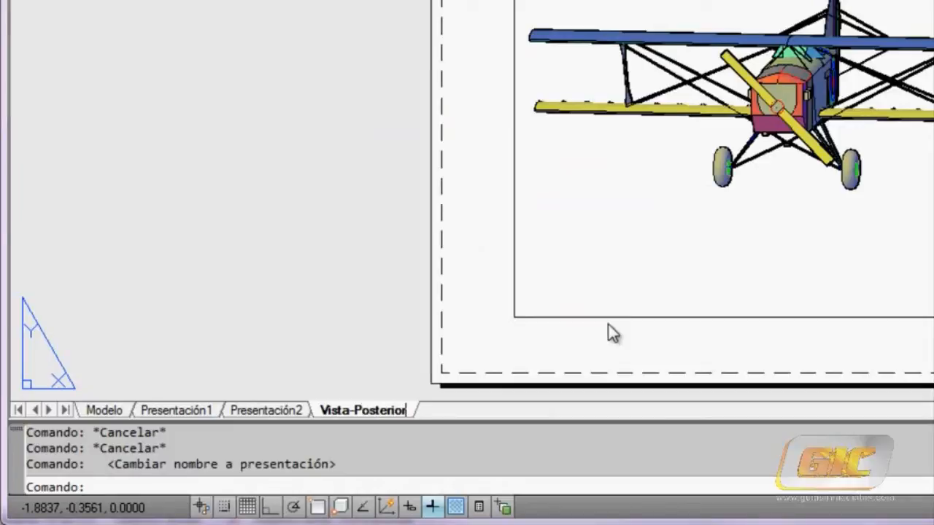
key("Return")
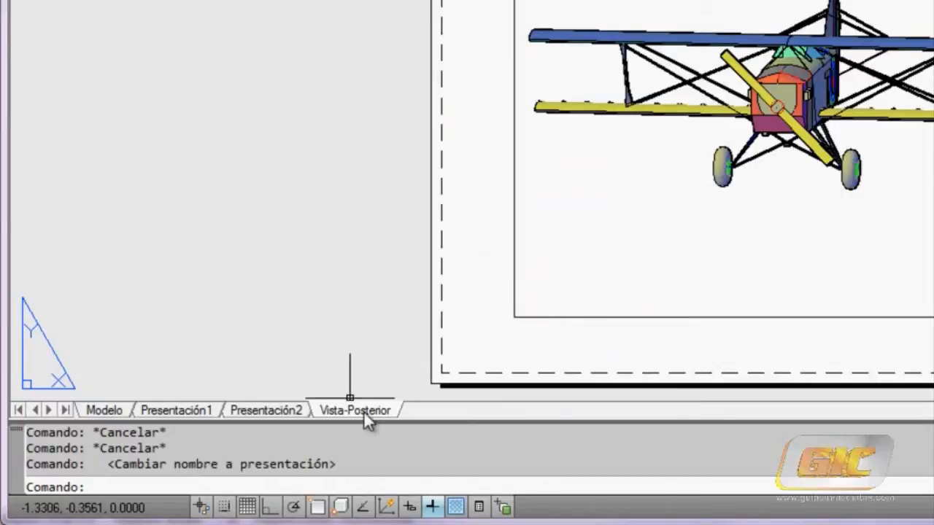
- Move the Vista-Posterior layout ahead of Presentación2 and back to the end of the layout order
left_click_drag(363, 410, 232, 412)
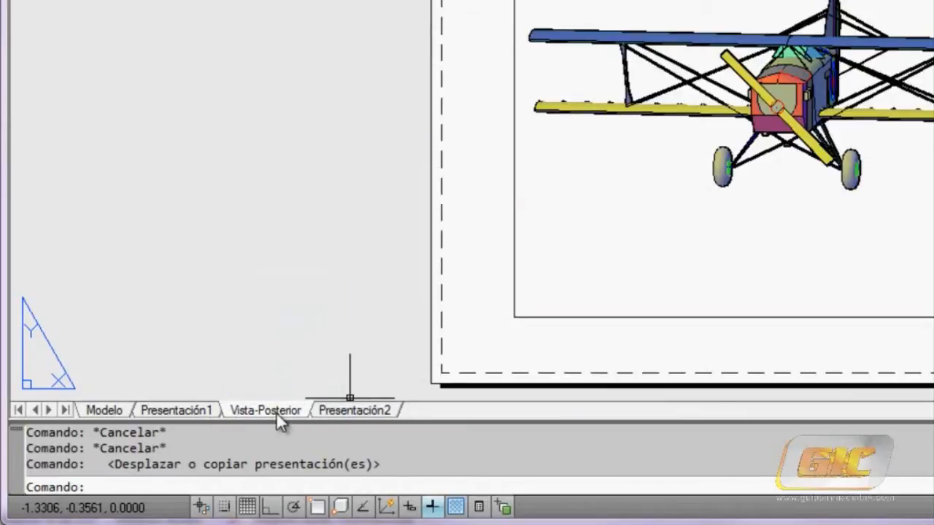
left_click_drag(279, 410, 392, 416)
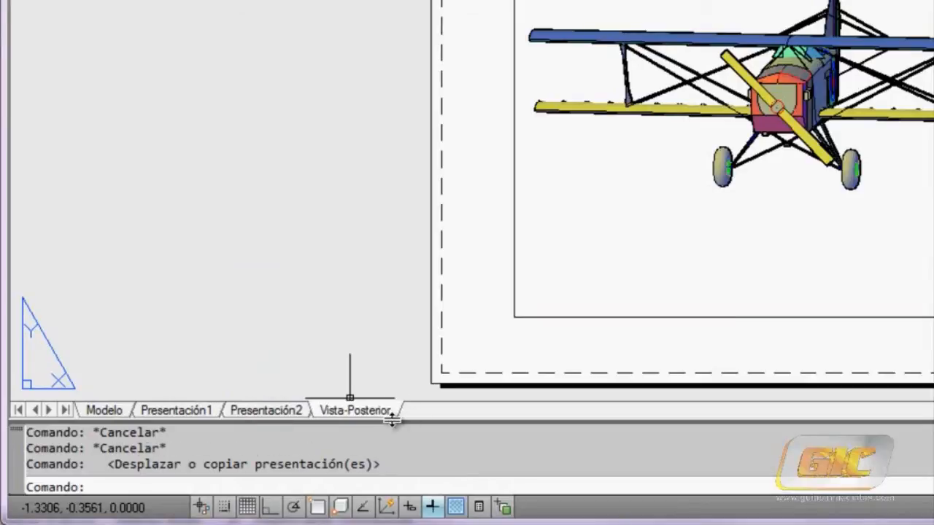
- Delete the Vista-Posterior layout and accept its permanent removal
right_click(387, 411)
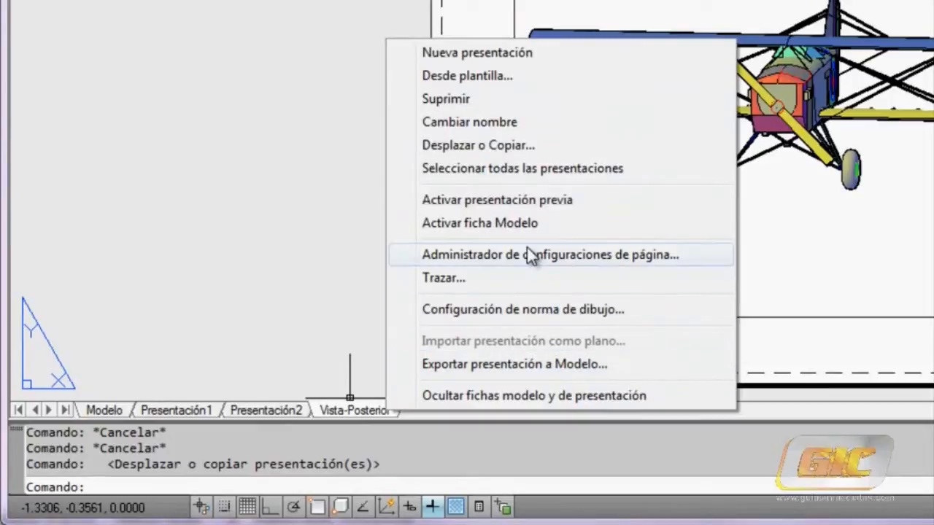
left_click(471, 104)
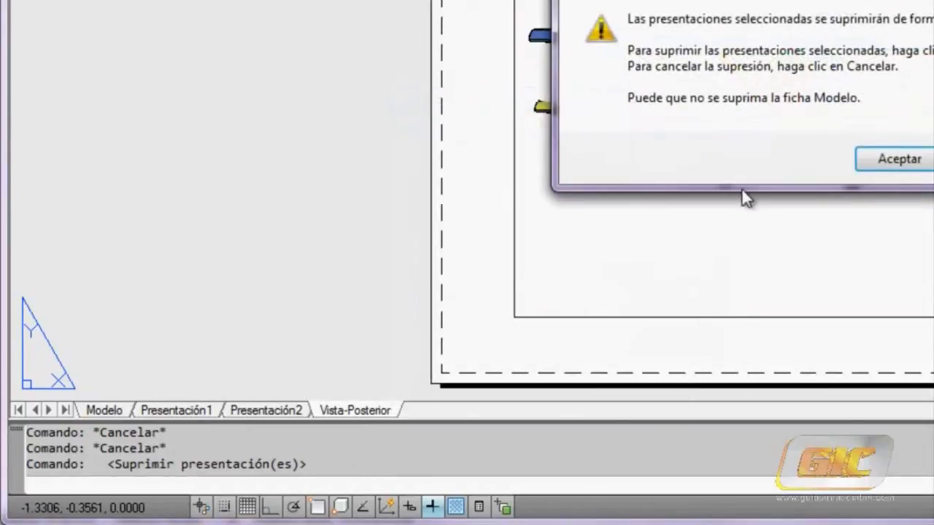
left_click(898, 160)
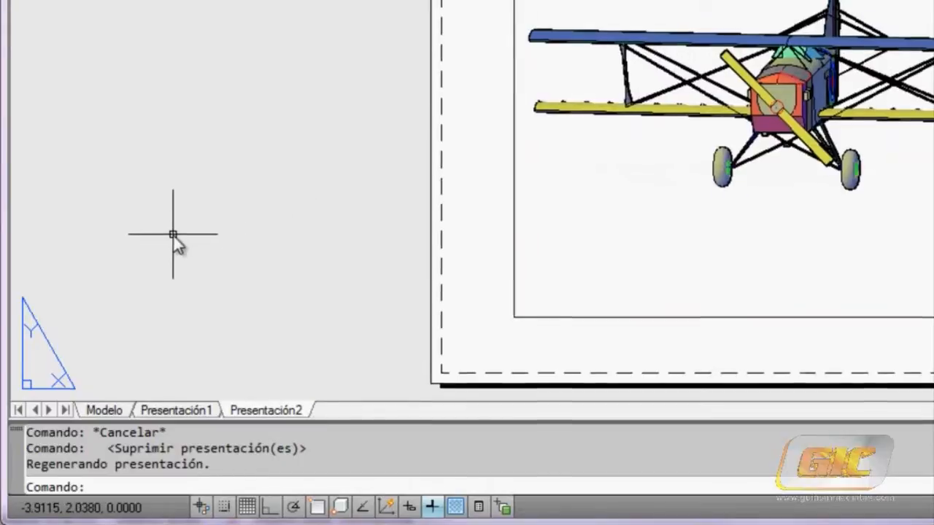
- Activate the biplane drawing's model space and pan to bring the whole aircraft into view
left_click(104, 410)
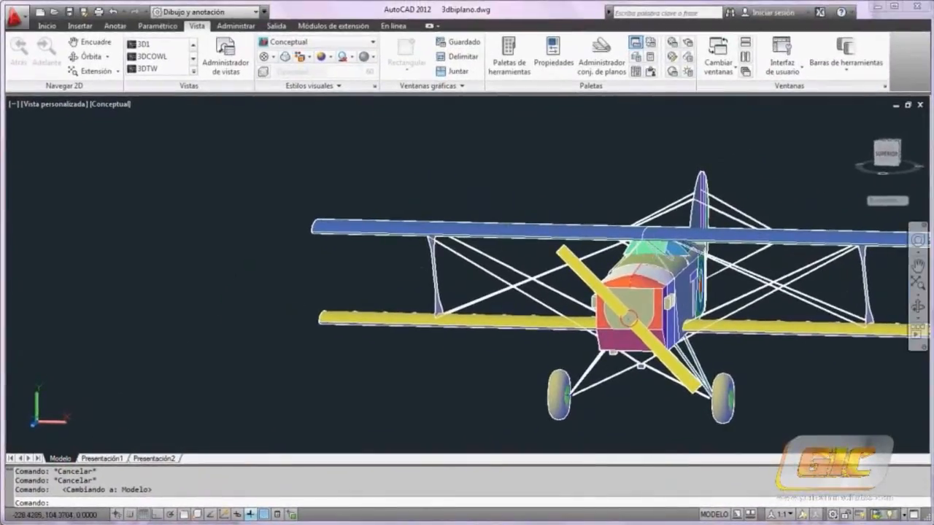
middle_click_drag(692, 283, 451, 226)
right_click(448, 222)
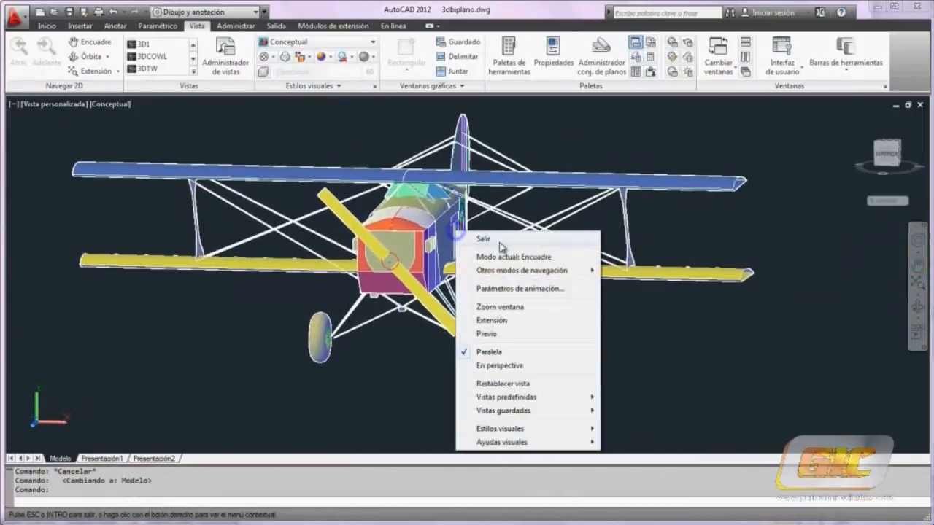
left_click(459, 235)
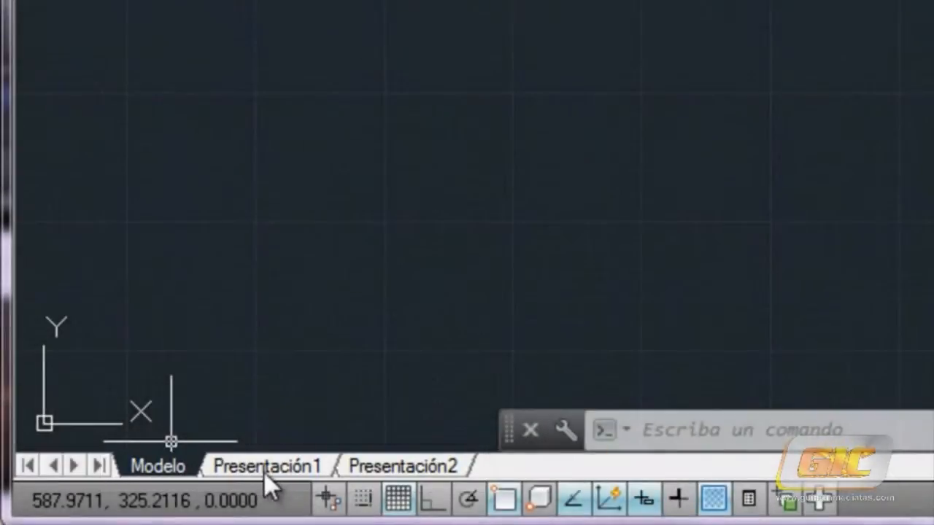
- Create a new paper space layout named Vista-Posterior in the AutoCAD 2013 drawing
mouse_move(276, 467)
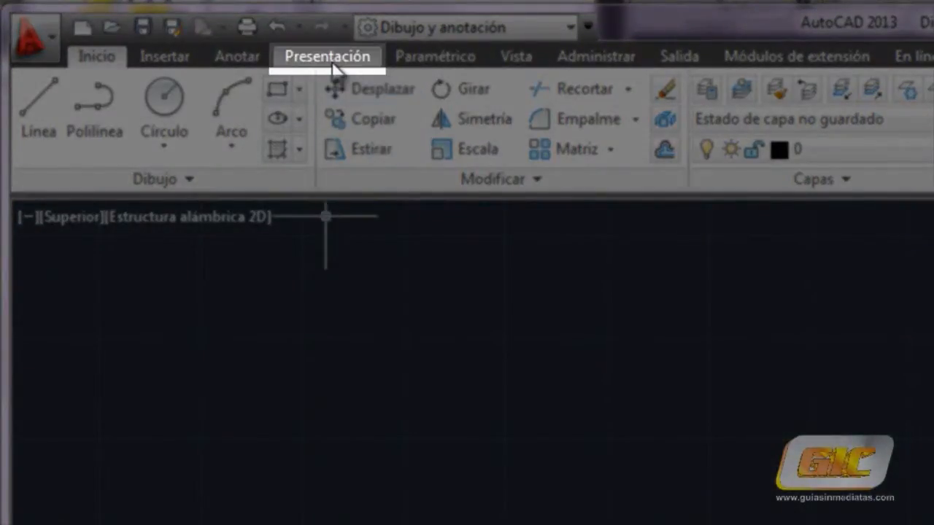
left_click(332, 64)
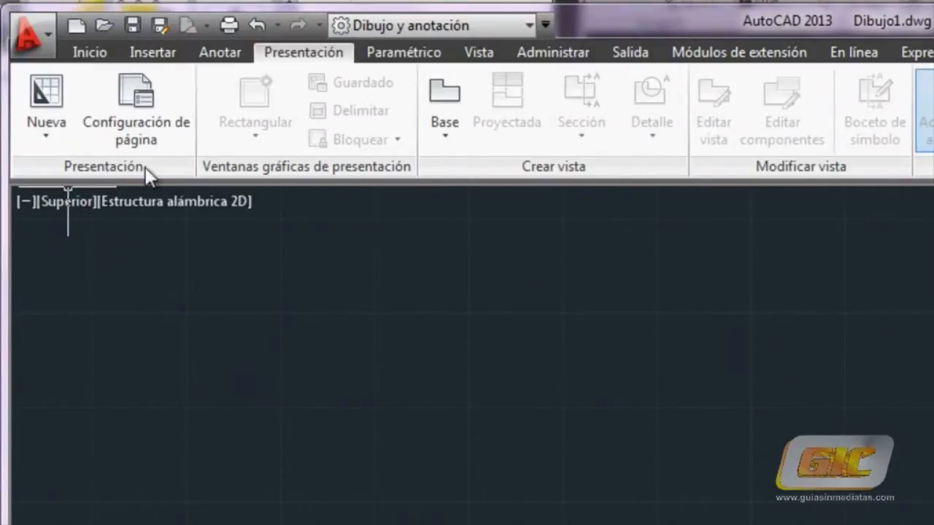
left_click(32, 146)
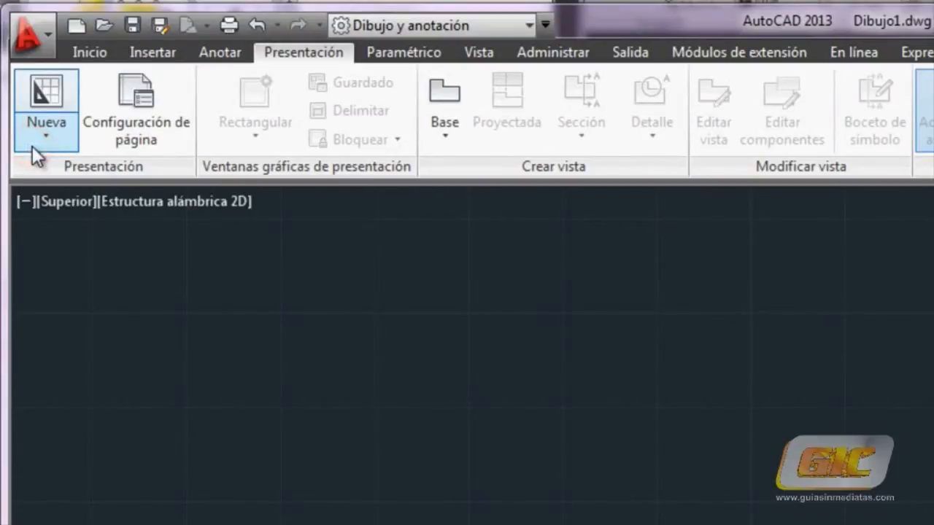
left_click(41, 127)
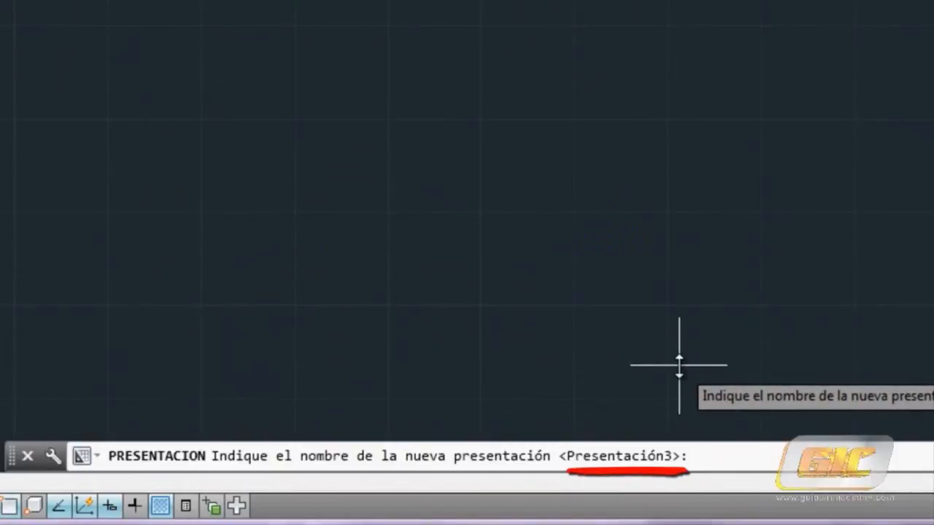
left_click(737, 456)
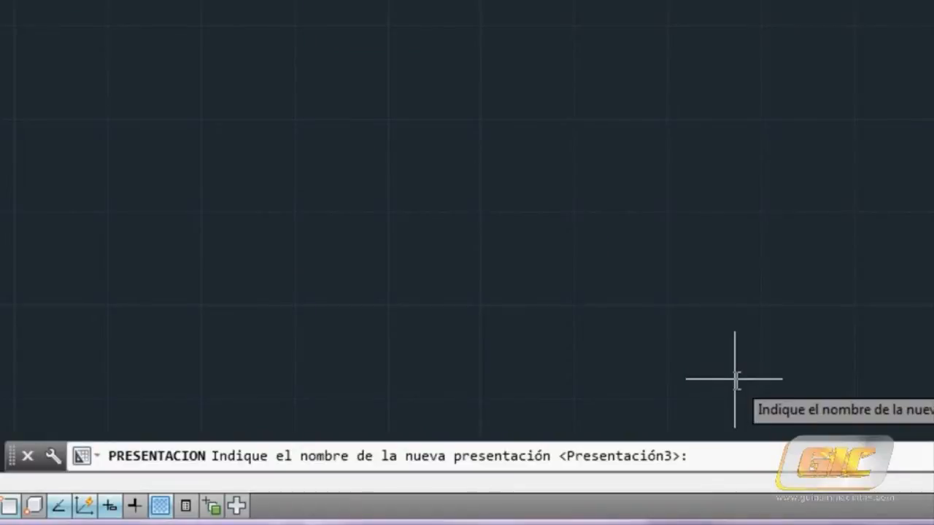
left_click(109, 505)
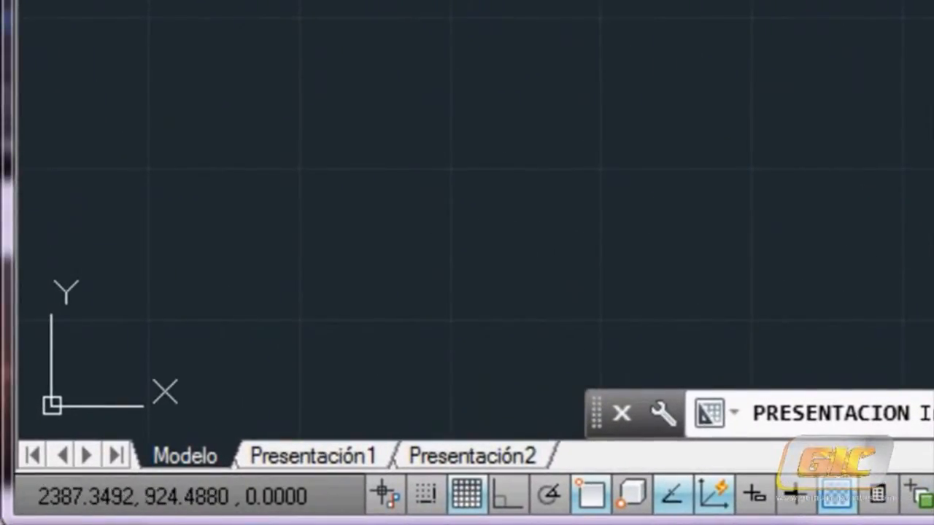
key("Return")
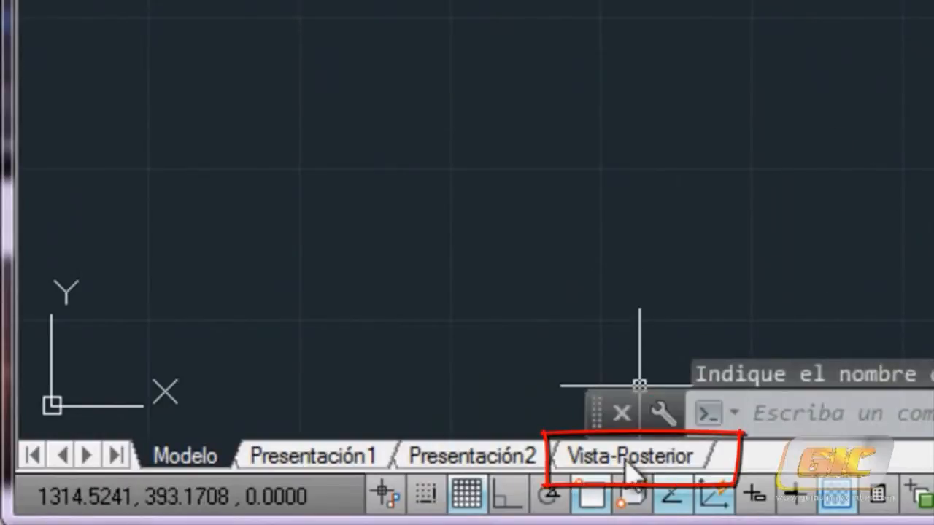
- Activate the Vista-Posterior layout to view its sheet, and switch to the Presentación1 layout
mouse_move(681, 471)
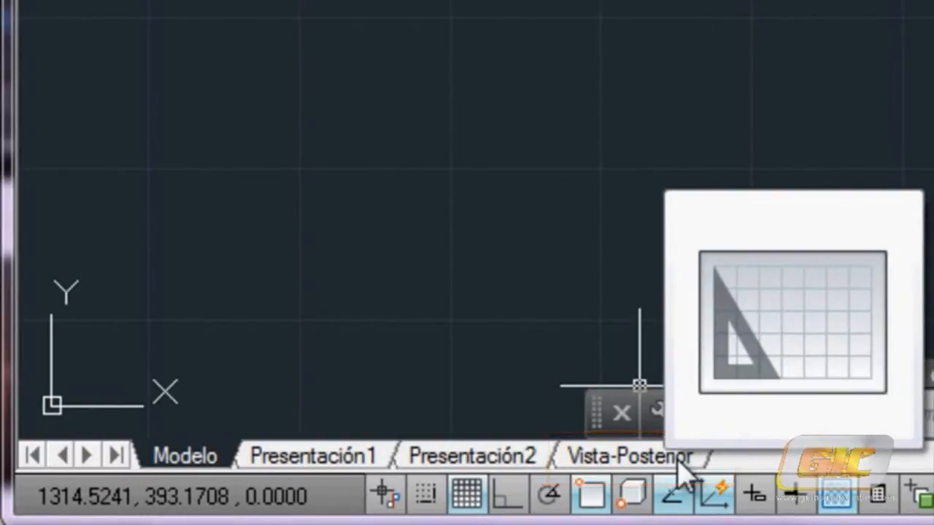
left_click(682, 471)
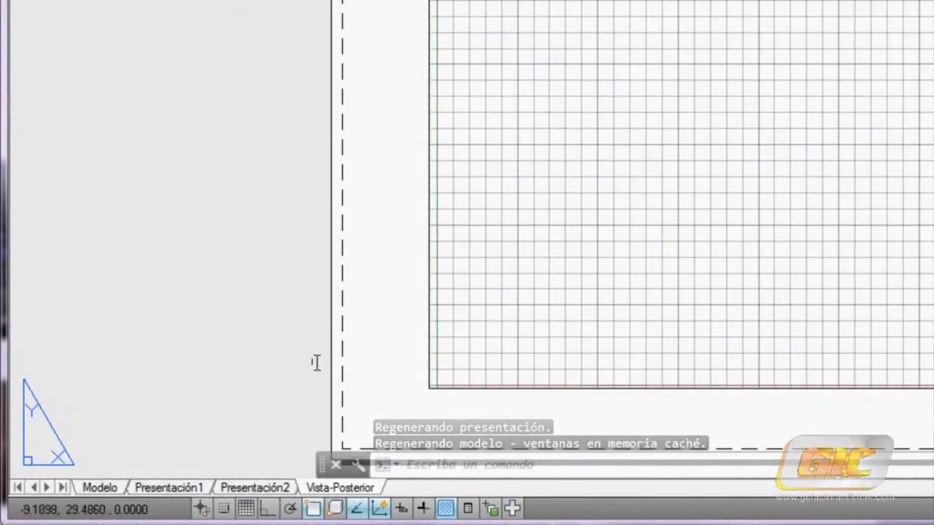
left_click(155, 487)
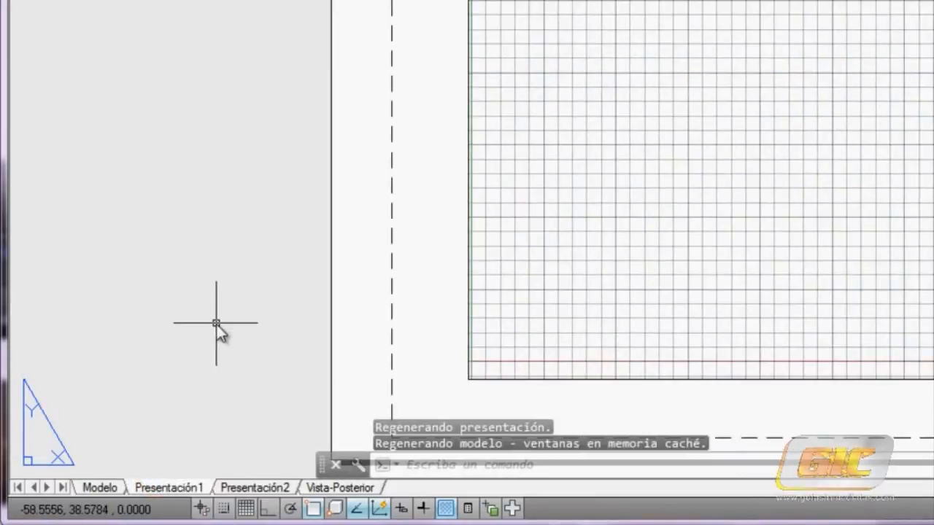
- Show the layout management commands for Presentación2 and dismiss them without choosing any
right_click(256, 489)
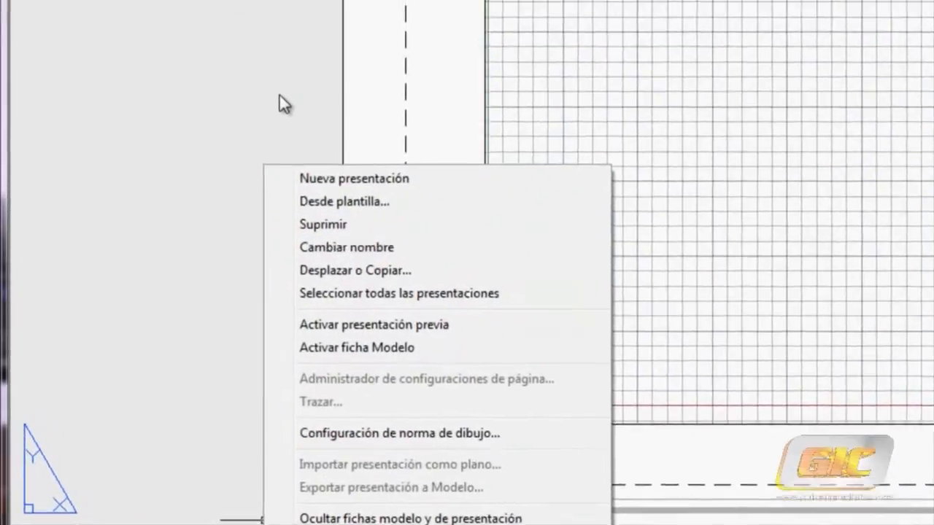
left_click(270, 61)
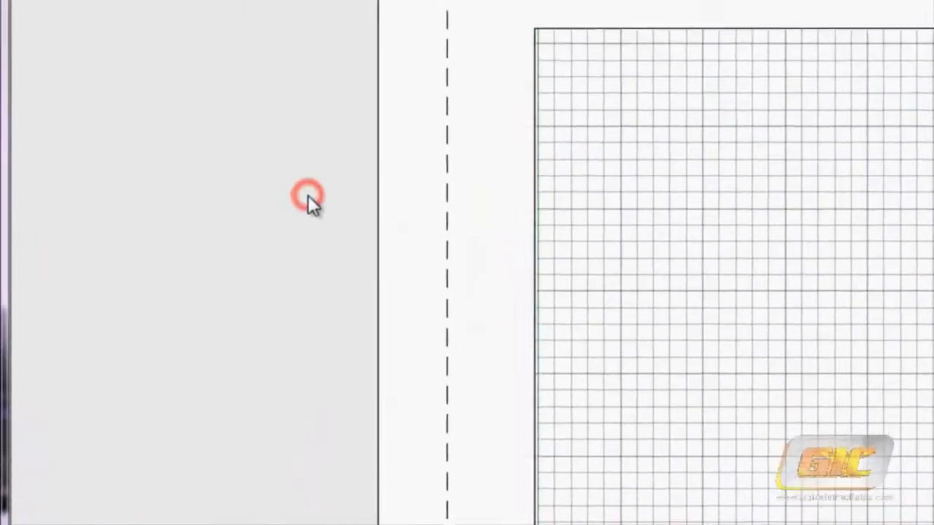
left_click(368, 400)
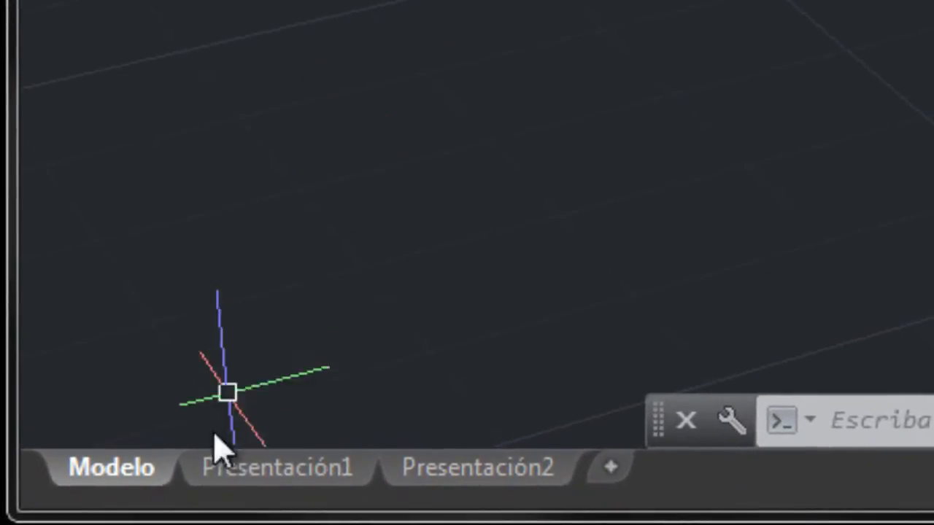
- Switch to AutoCAD 2015, view the layout commands available for Presentación2 and close them without making a change
mouse_move(314, 488)
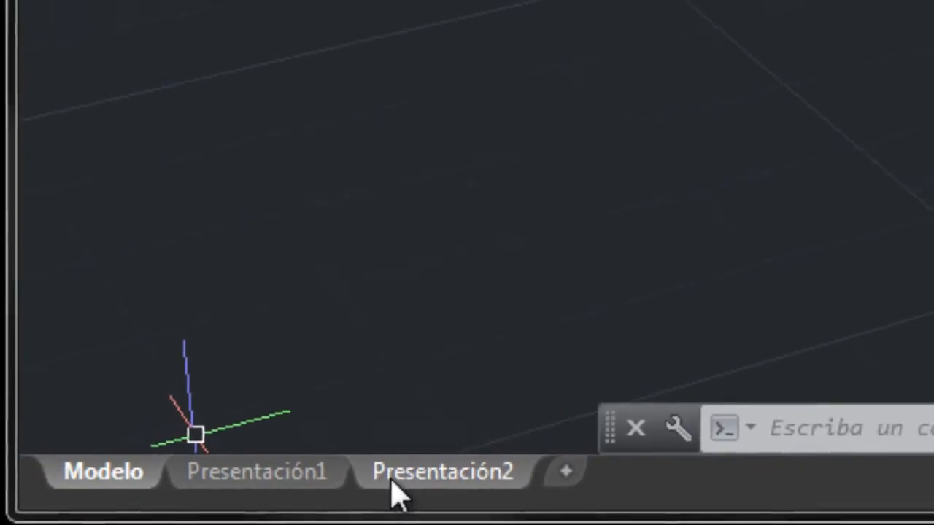
right_click(393, 484)
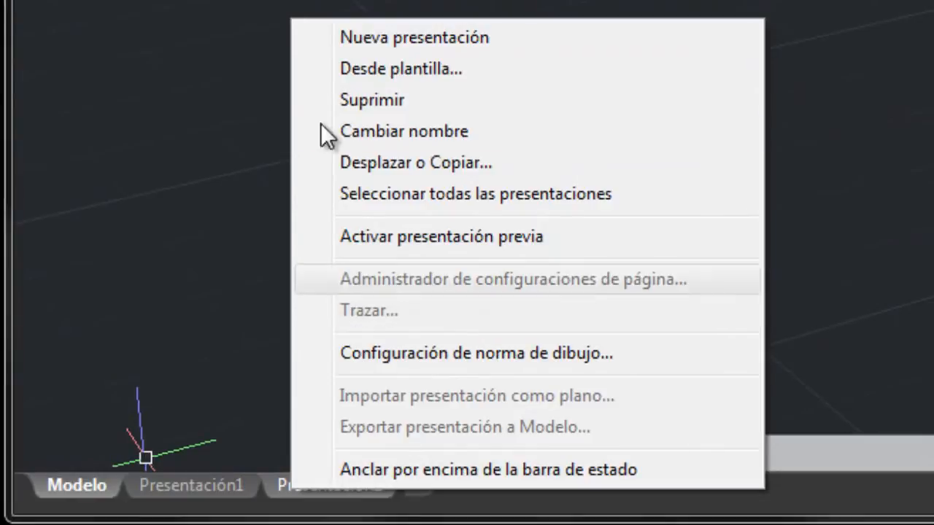
left_click(182, 36)
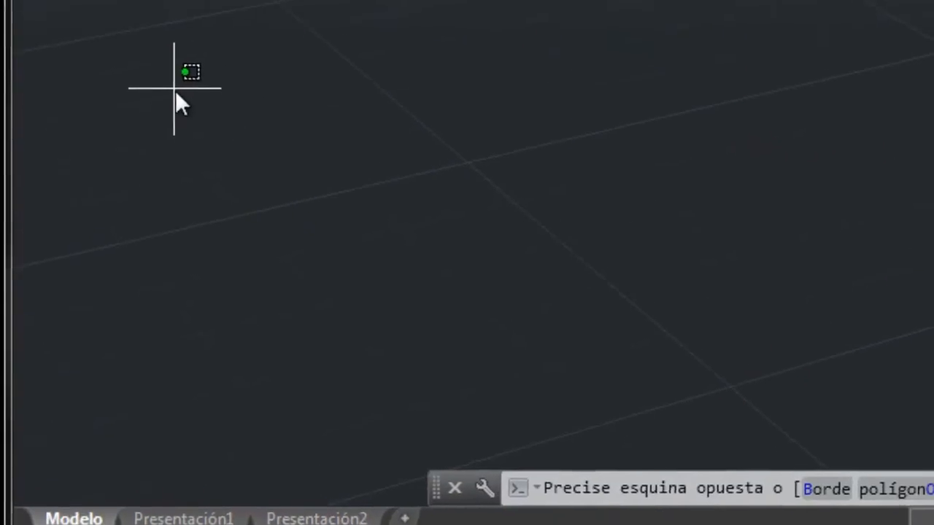
key("Escape")
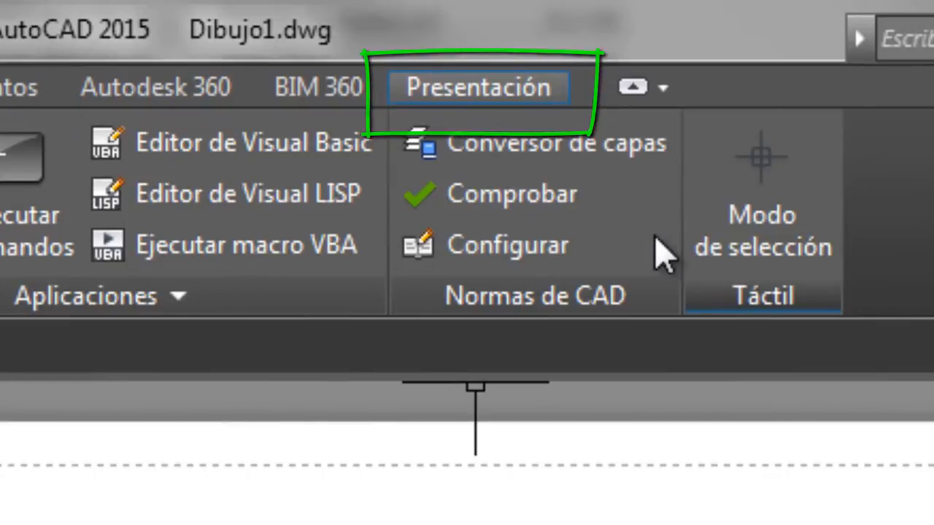
- Display the layout tools in AutoCAD 2015 and view the options for creating a new layout
left_click(466, 81)
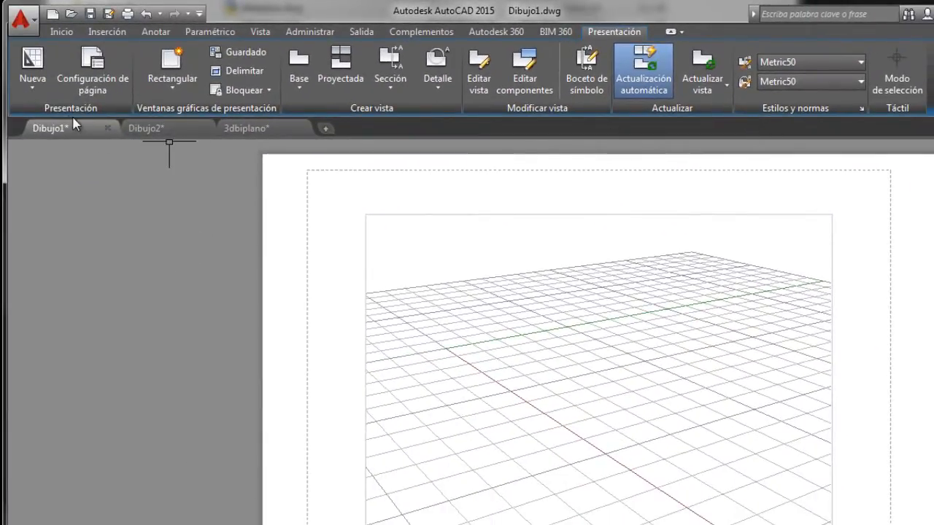
left_click(38, 91)
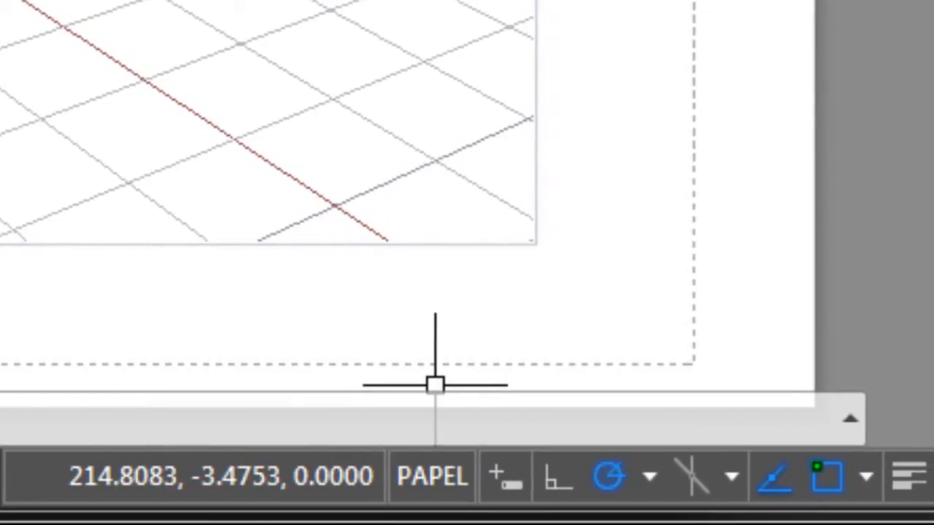
- Toggle between model and paper space, including entering and leaving the model space inside the layout's viewport
left_click(2, 477)
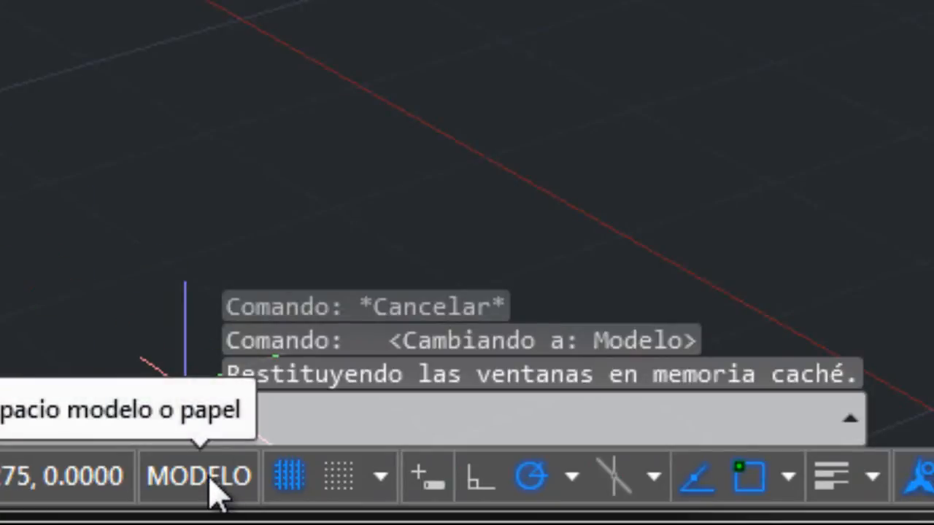
left_click(210, 482)
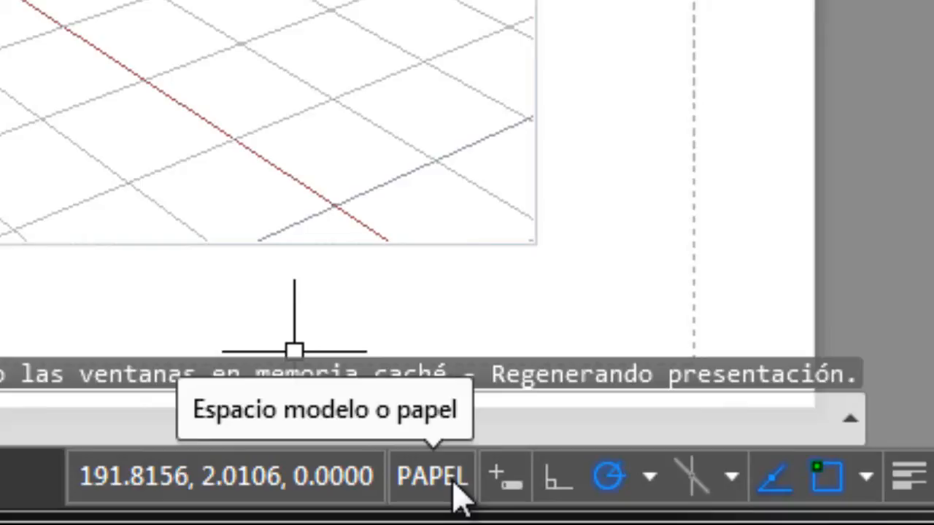
left_click(455, 484)
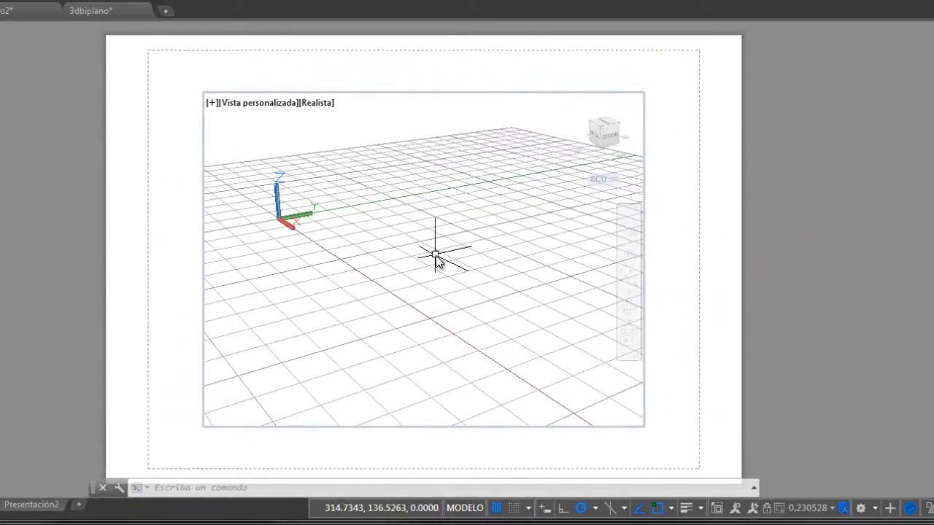
left_click(462, 507)
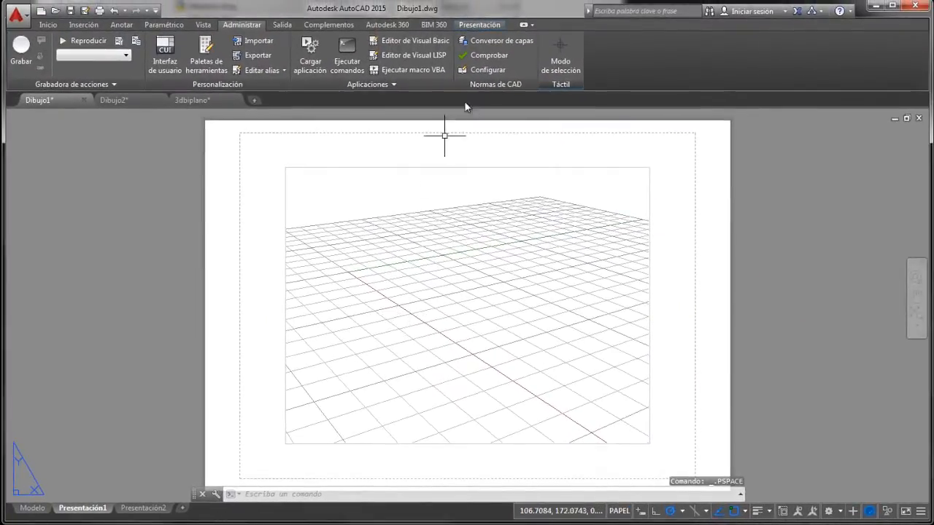
- Display the layout tools again and cycle through Presentación2, Presentación1 and the model space of Dibujo1
left_click(472, 26)
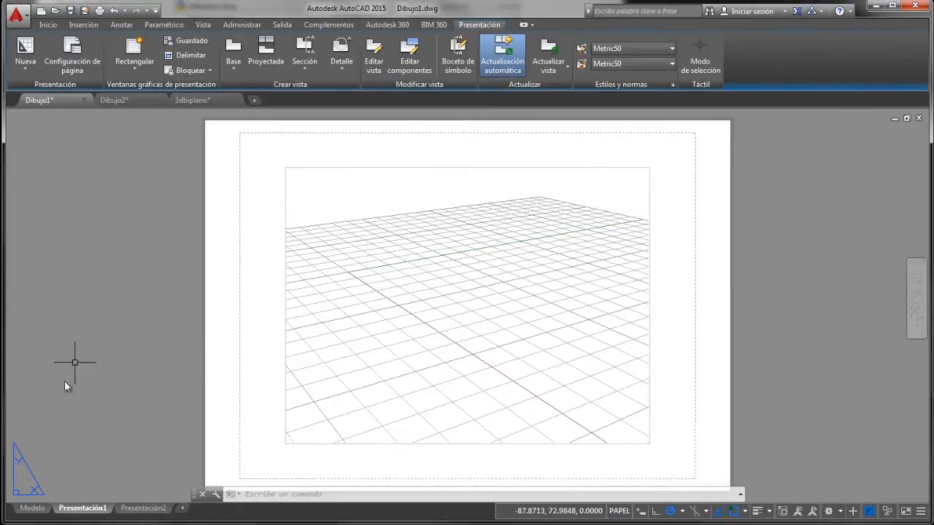
left_click(130, 509)
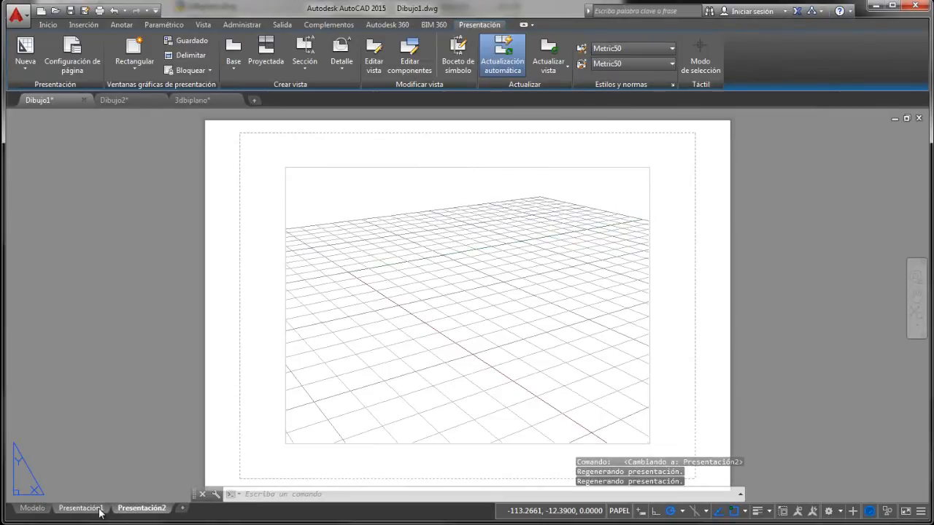
left_click(99, 512)
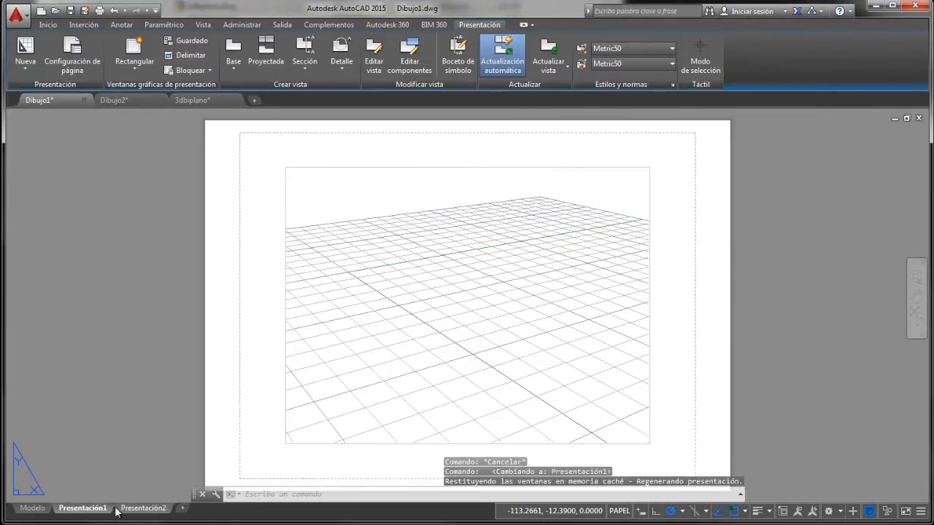
left_click(32, 509)
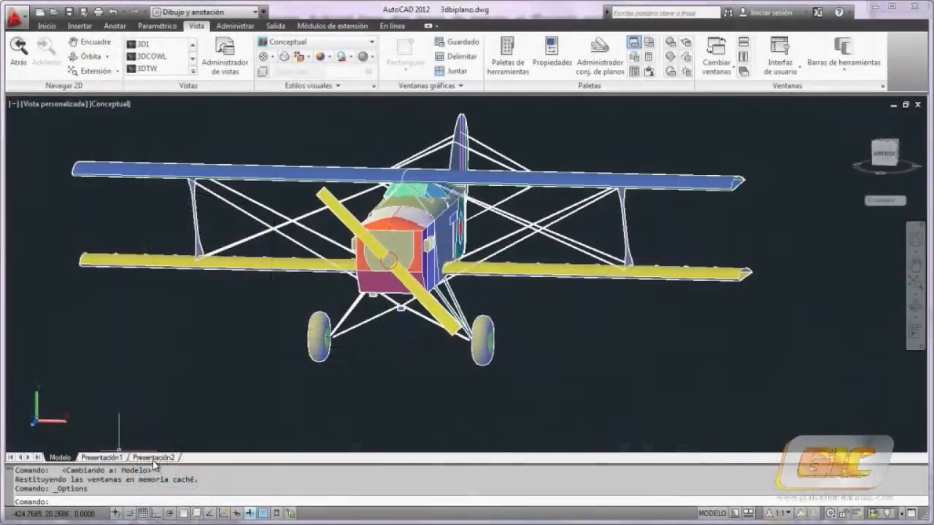
- Switch to AutoCAD 2012, activate 3dbiplano.dwg's Presentación2 layout, and review and accept the layout element display settings in the program options
left_click(153, 457)
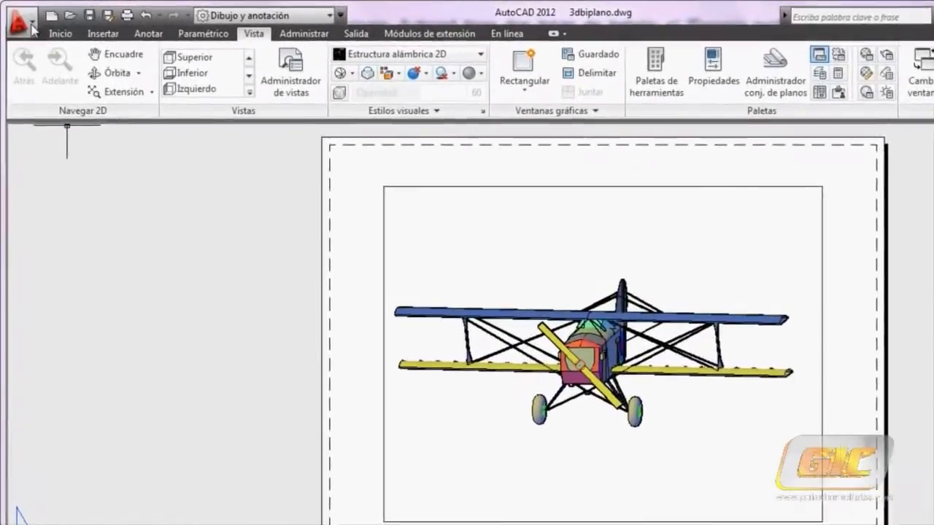
left_click(32, 28)
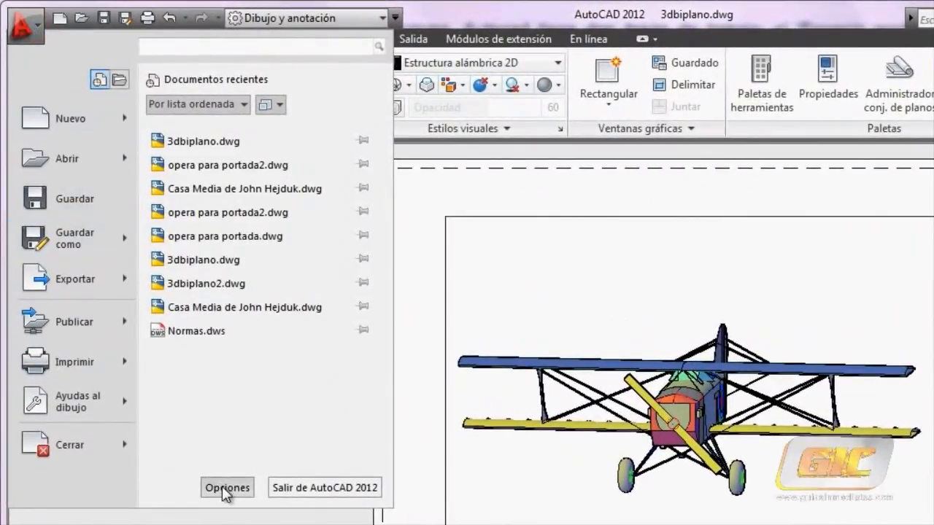
left_click(226, 487)
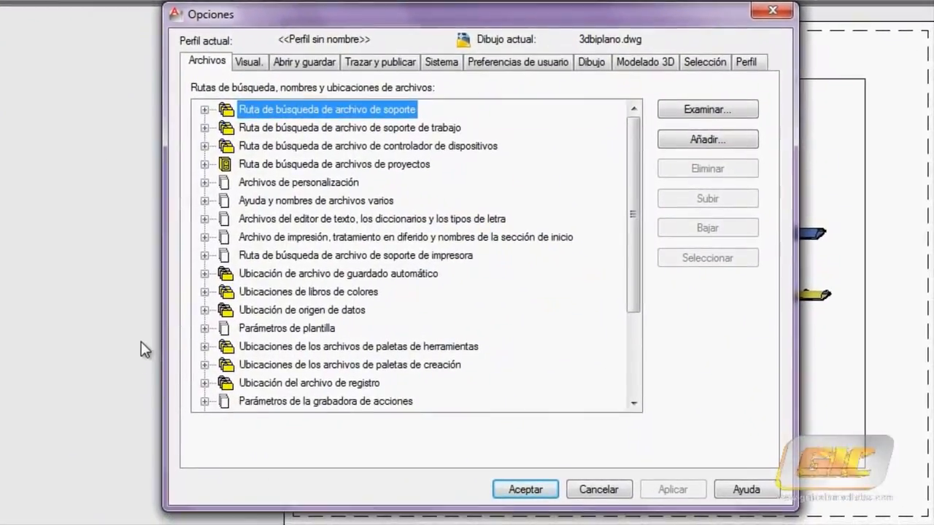
left_click(248, 65)
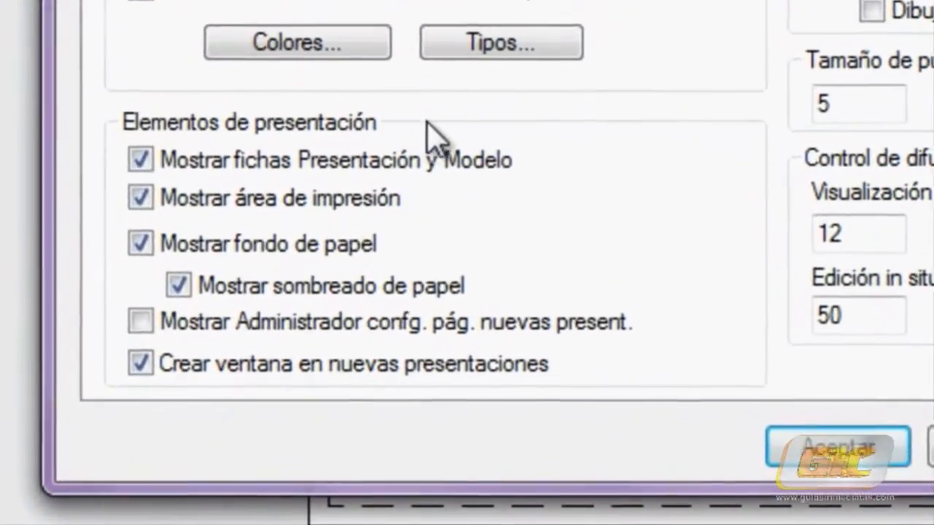
mouse_move(599, 162)
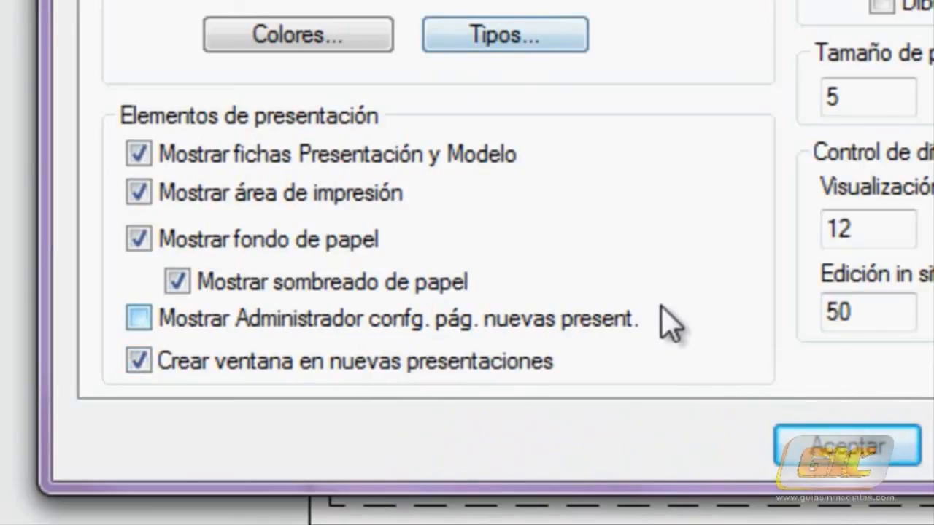
mouse_move(658, 317)
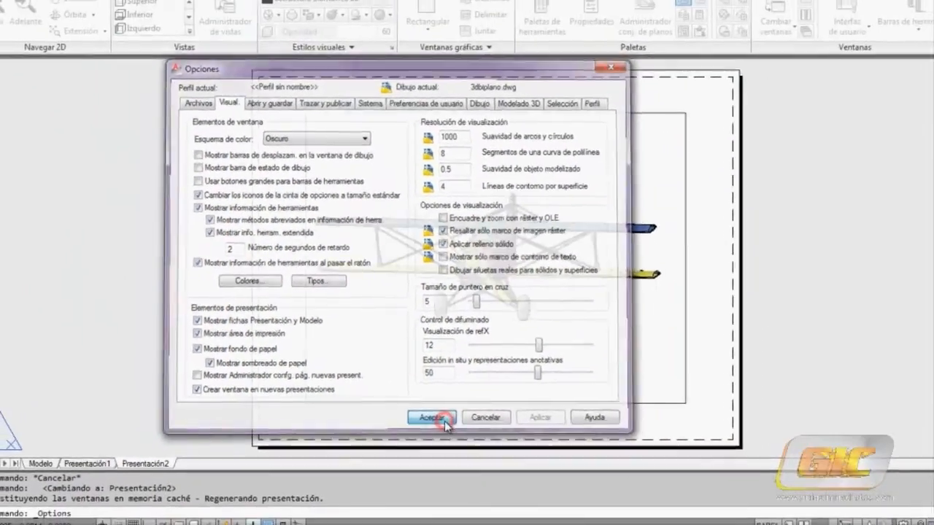
left_click(544, 427)
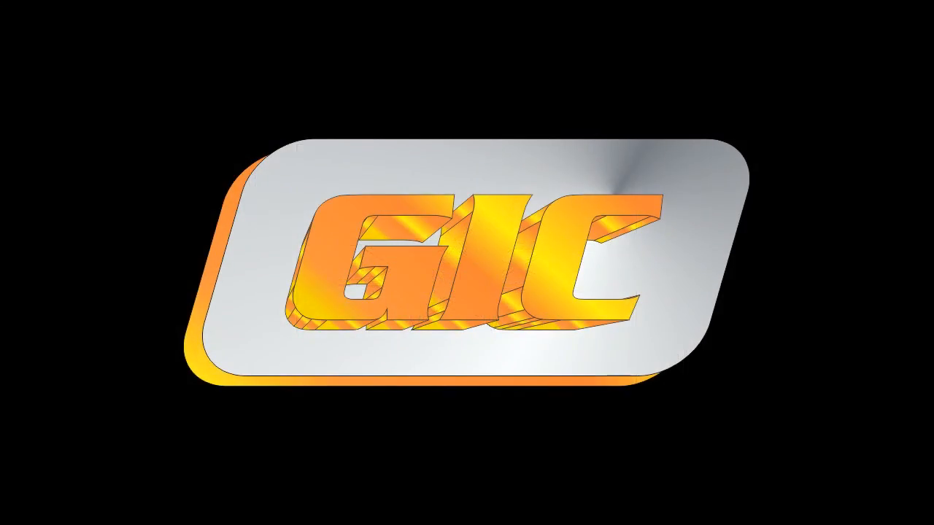